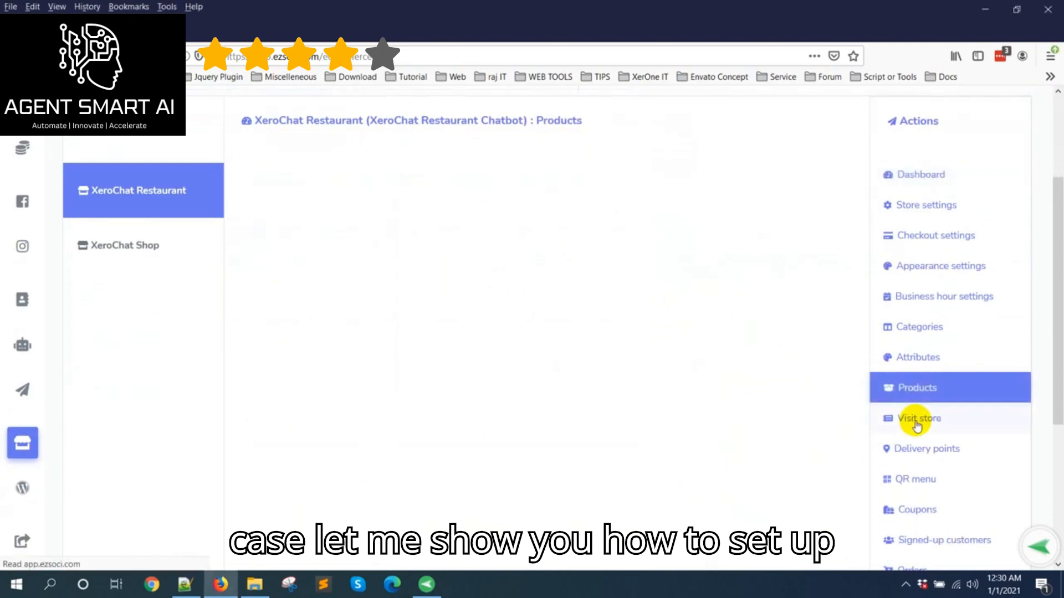
Open the XeroChat Restaurant store's QR menu and examine its Messenger and outside QR codes.
scroll(942, 408, "down", 2)
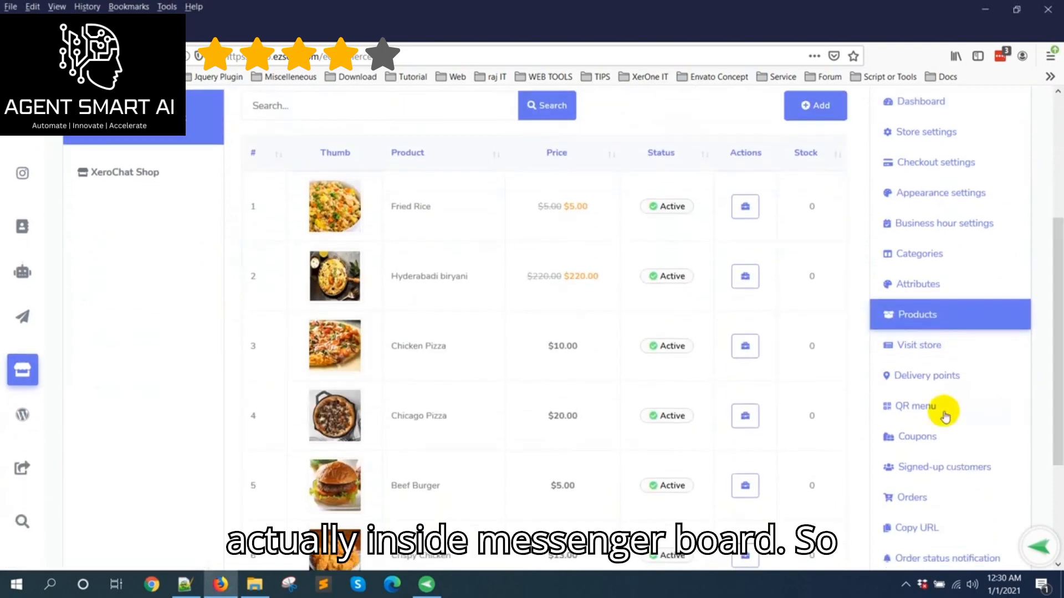
left_click(922, 412)
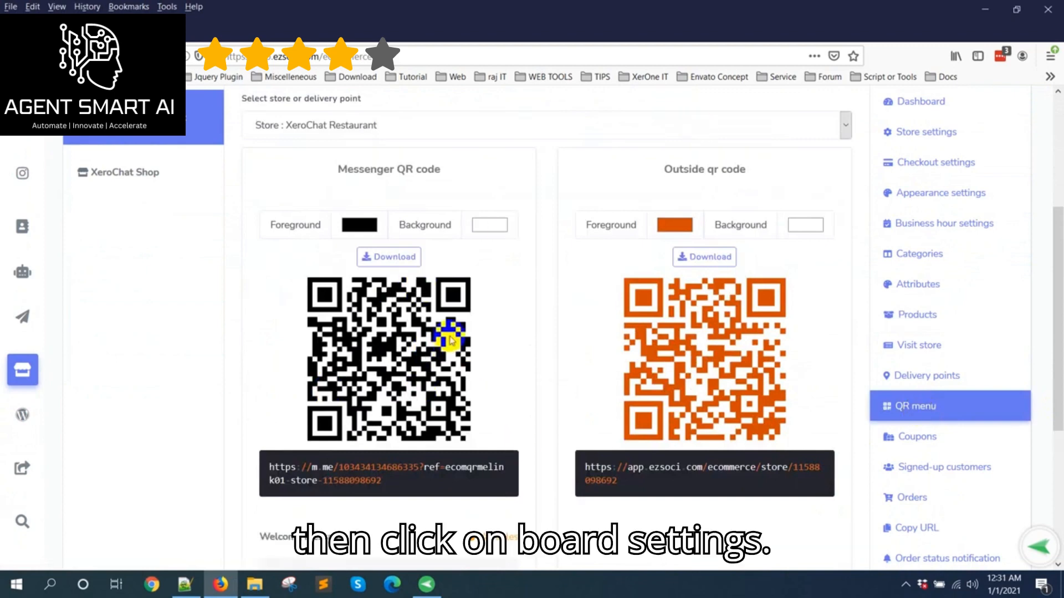
left_click_drag(337, 169, 443, 169)
scroll(544, 427, "up", 3)
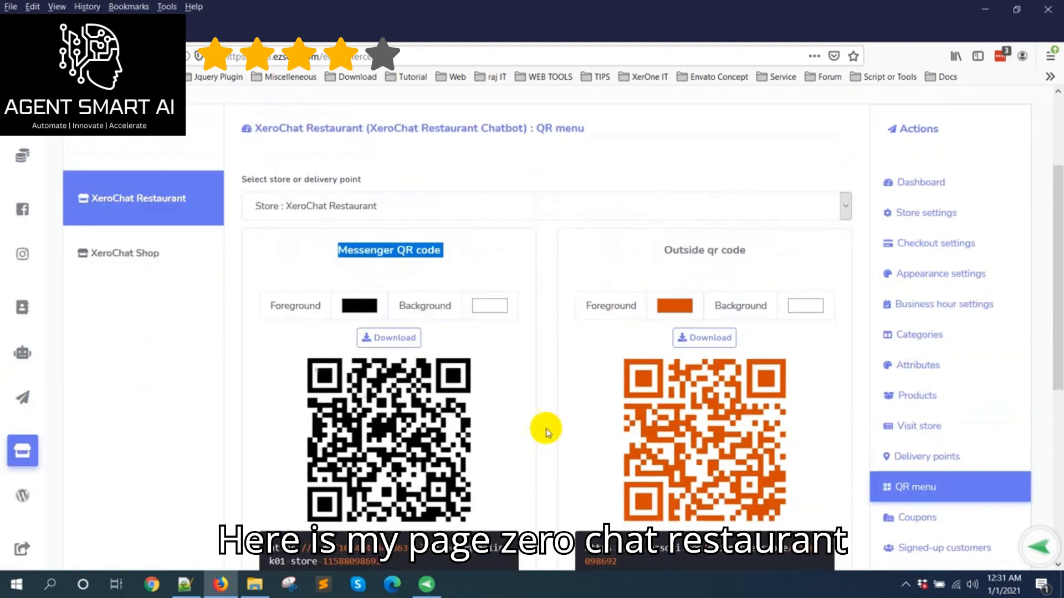
scroll(166, 338, "up", 1)
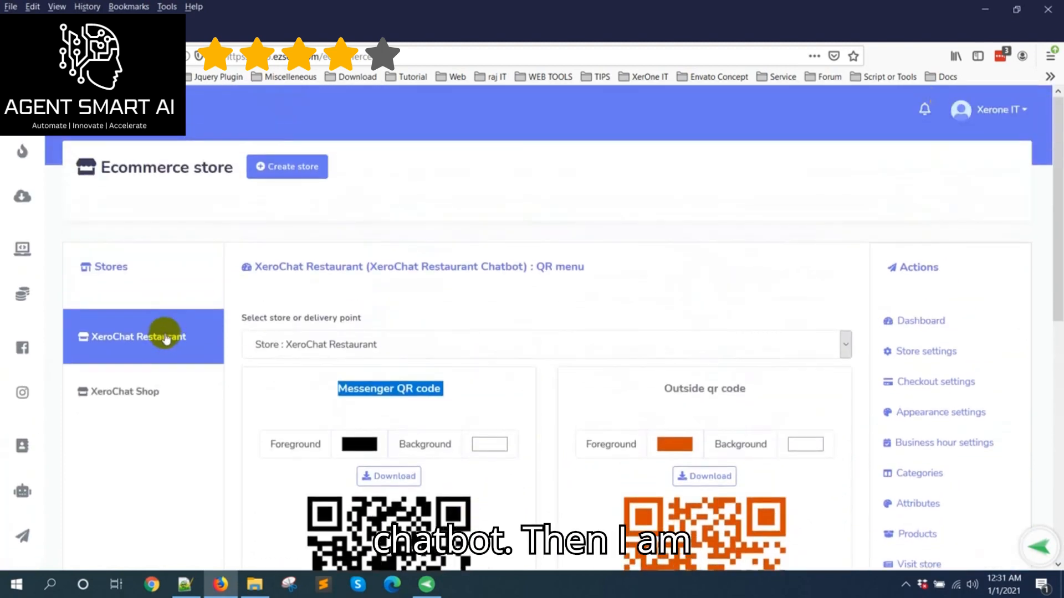
scroll(167, 338, "down", 1)
scroll(90, 194, "up", 1)
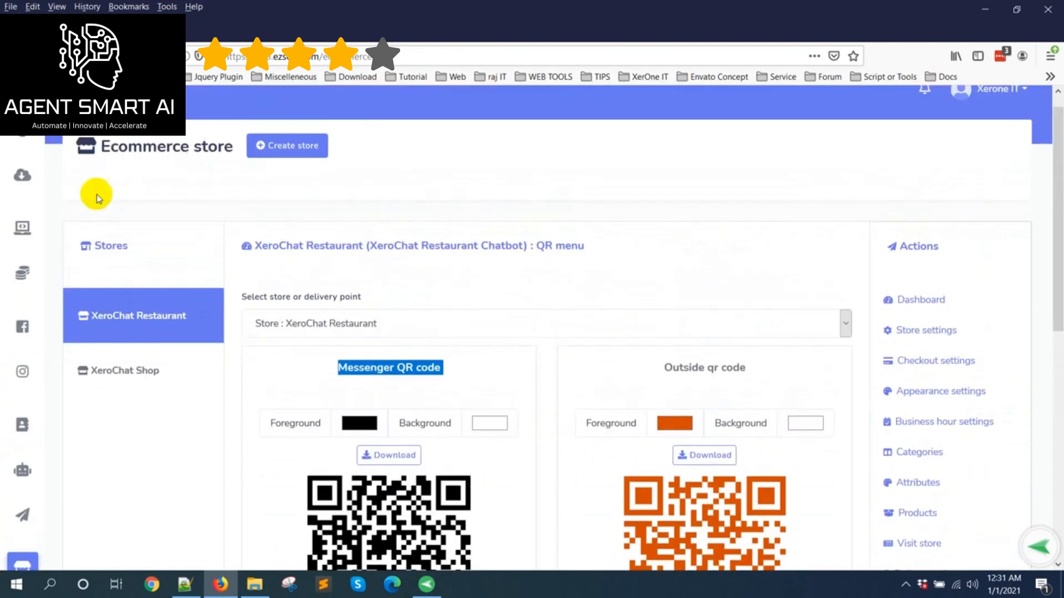
scroll(69, 443, "down", 1)
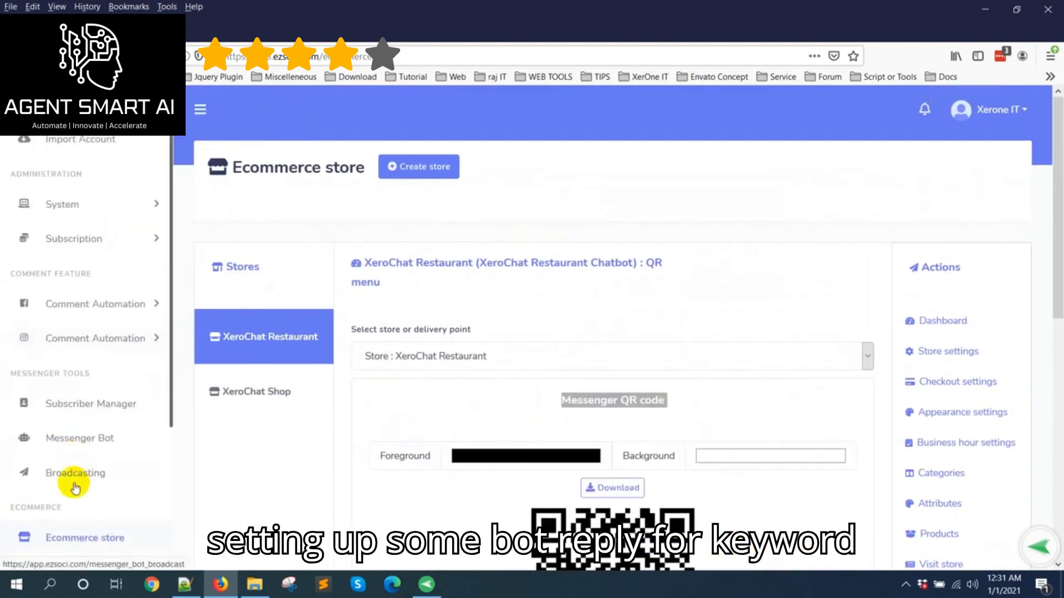
Open the Messenger Bot's bot settings and start a new bot reply for XeroChat Restaurant Chatbot.
left_click(79, 442)
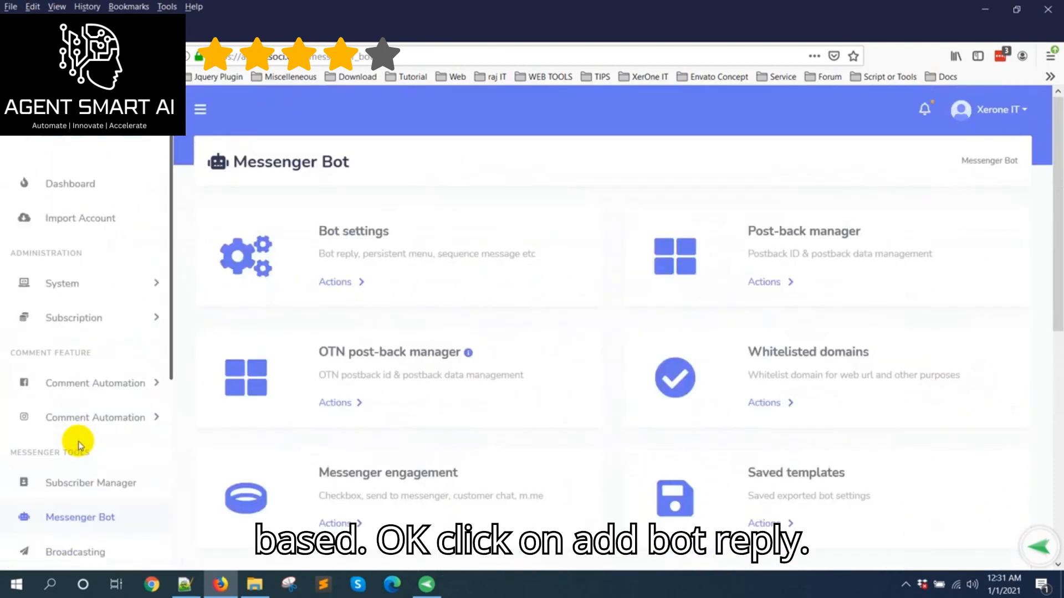
left_click(341, 282)
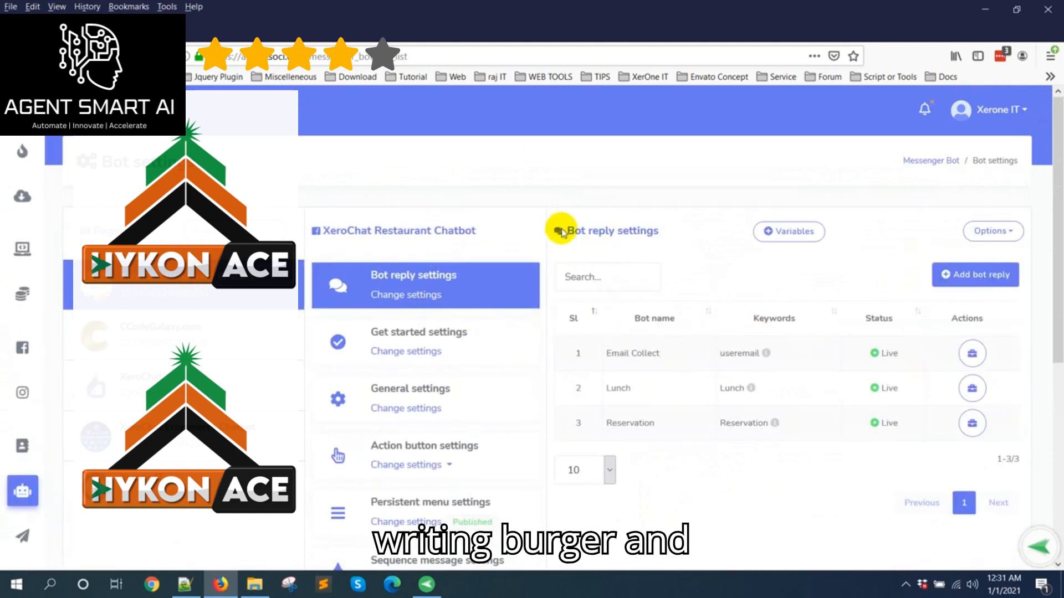
left_click_drag(564, 230, 676, 231)
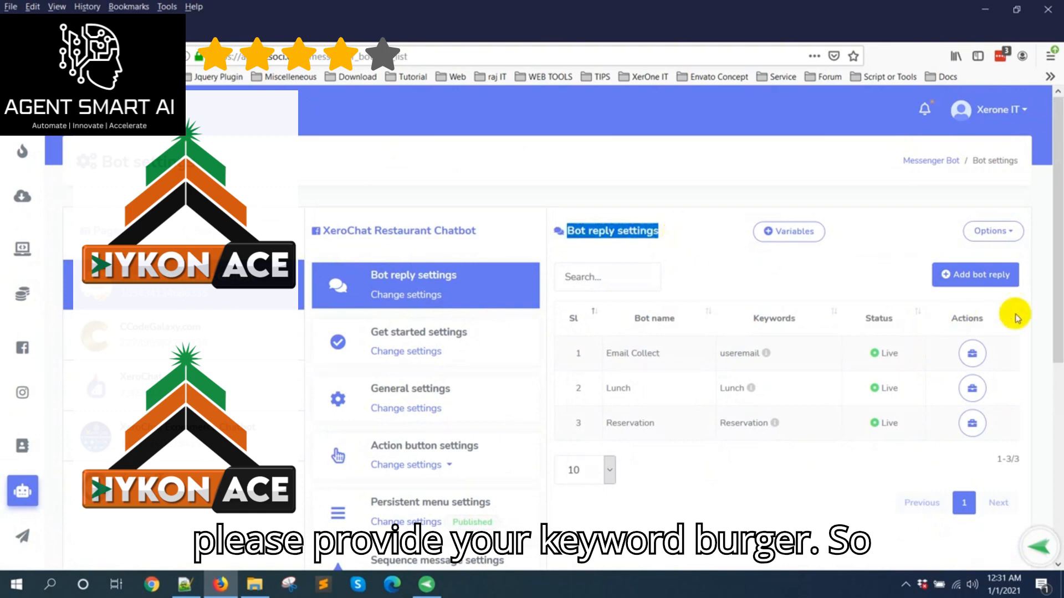
left_click(969, 277)
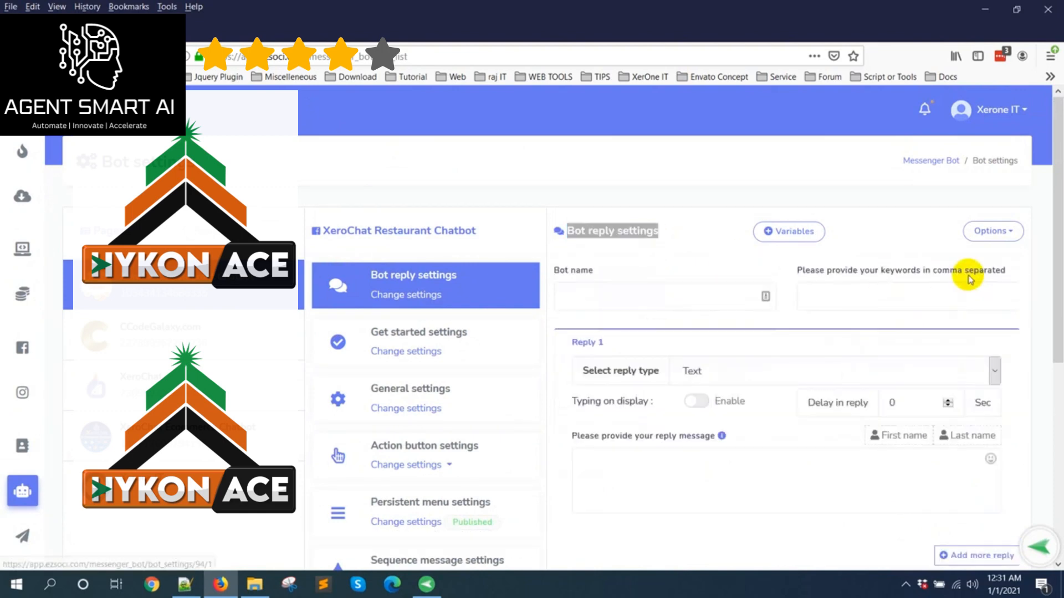
Name the bot reply Burger and enter Burger as its trigger keyword.
left_click(642, 296)
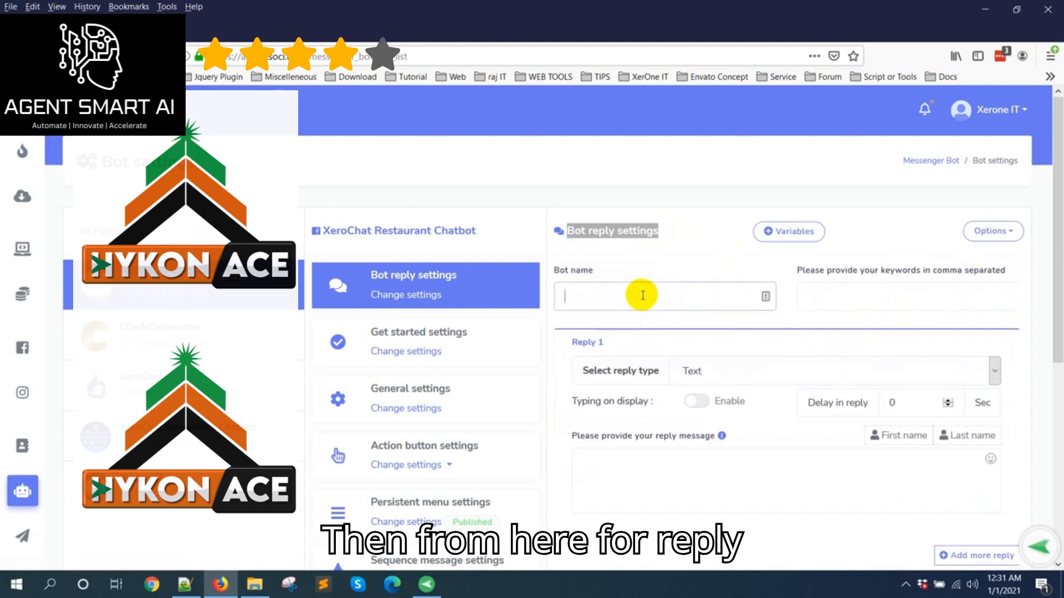
type("Bur")
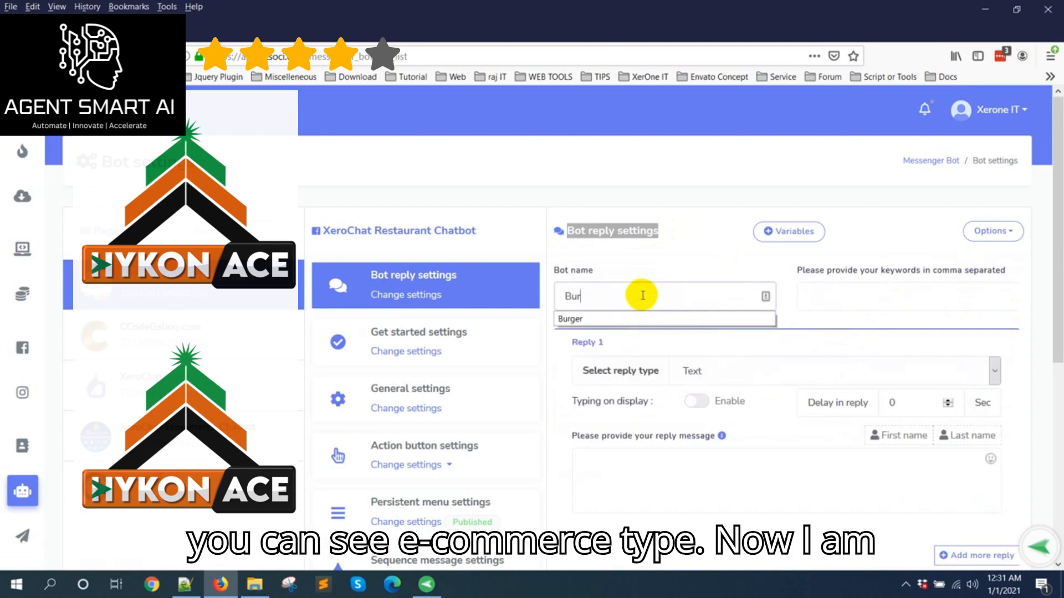
type("ger")
left_click(851, 295)
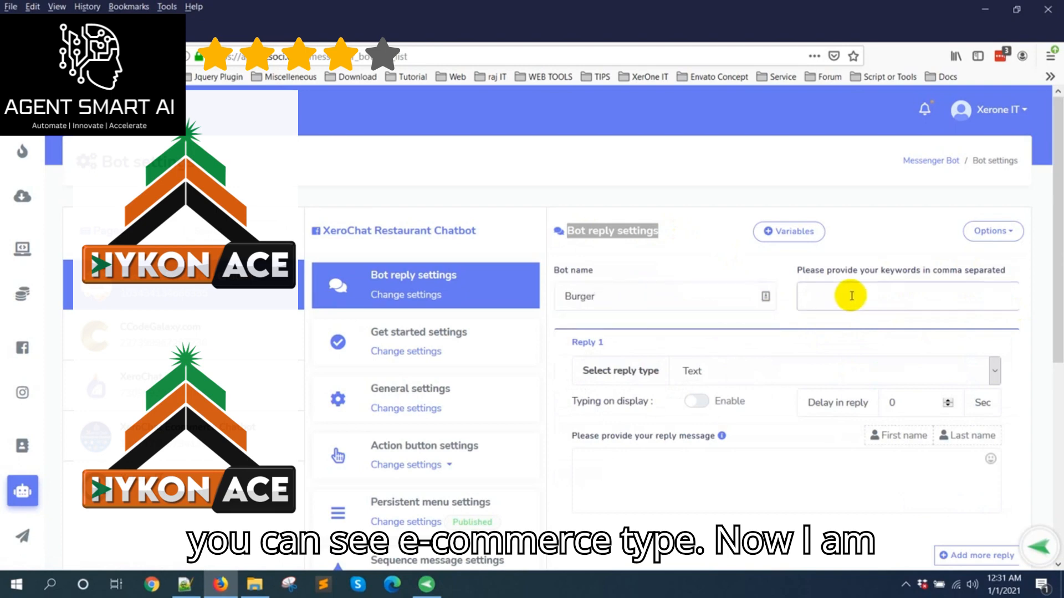
type("Bu")
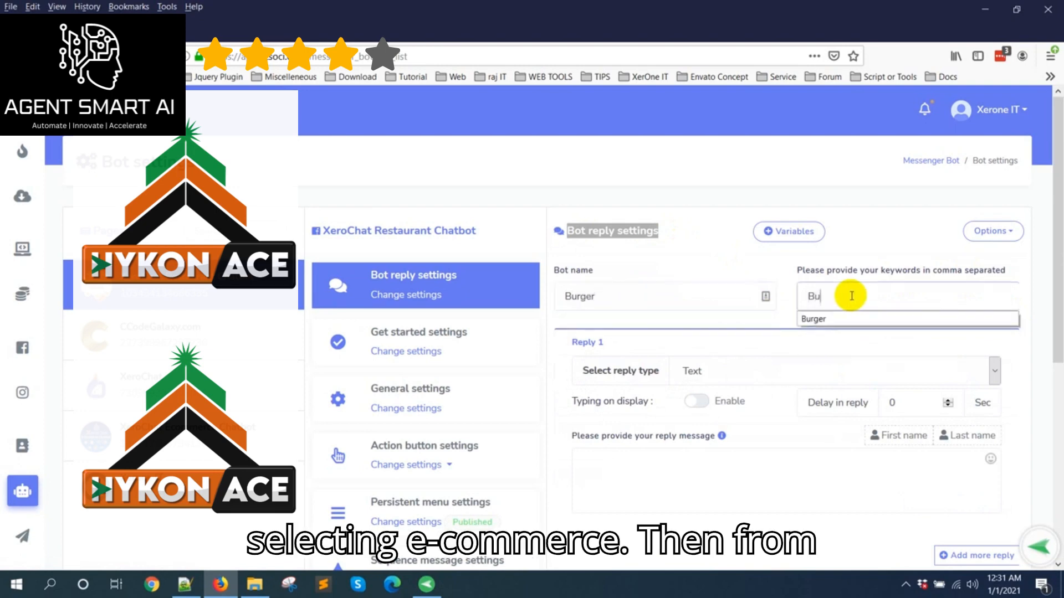
type("rger")
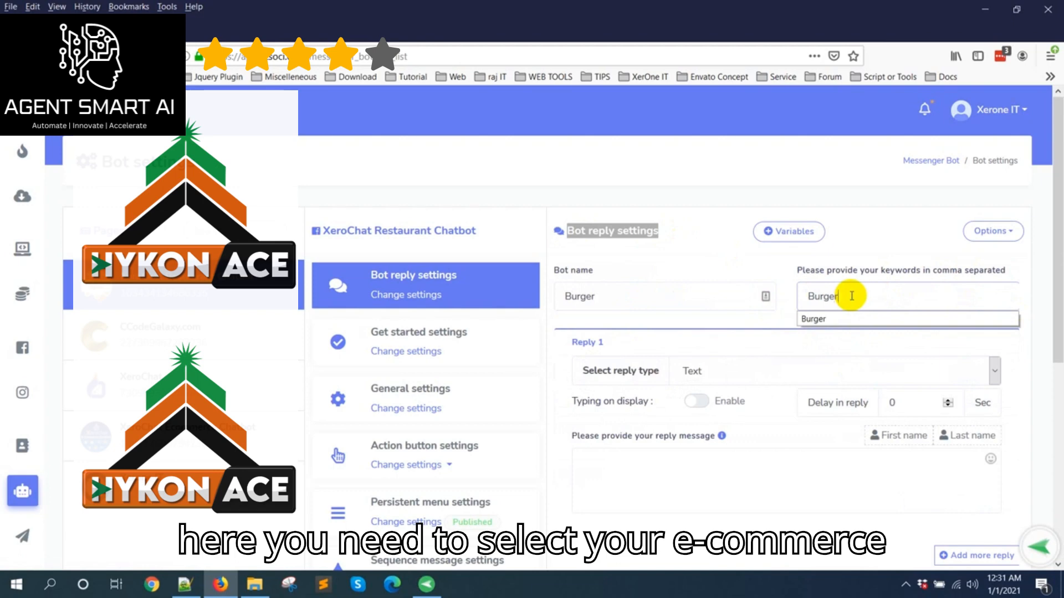
left_click(835, 319)
left_click(846, 302)
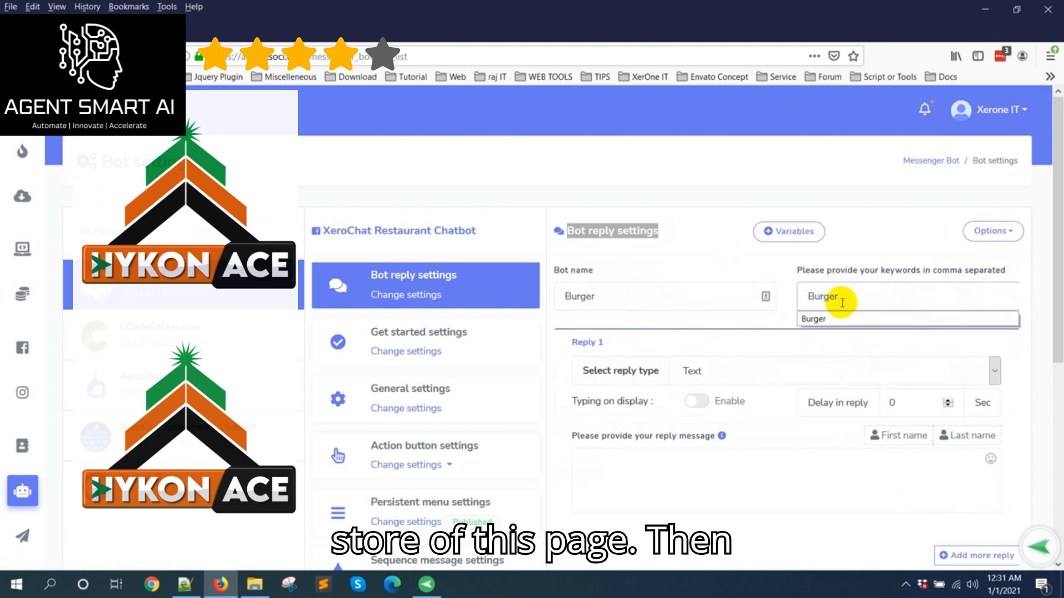
left_click(817, 319)
Set the type of Reply 1 to Ecommerce and choose the store XeroChat Restaurant - Rajshahi.
scroll(775, 327, "down", 2)
left_click(737, 300)
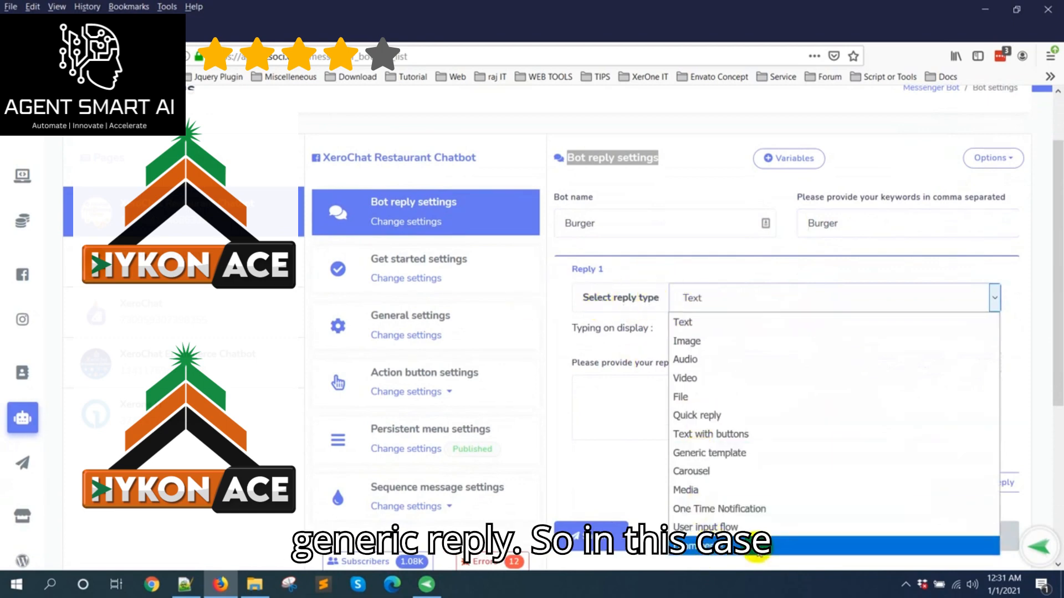
left_click(757, 545)
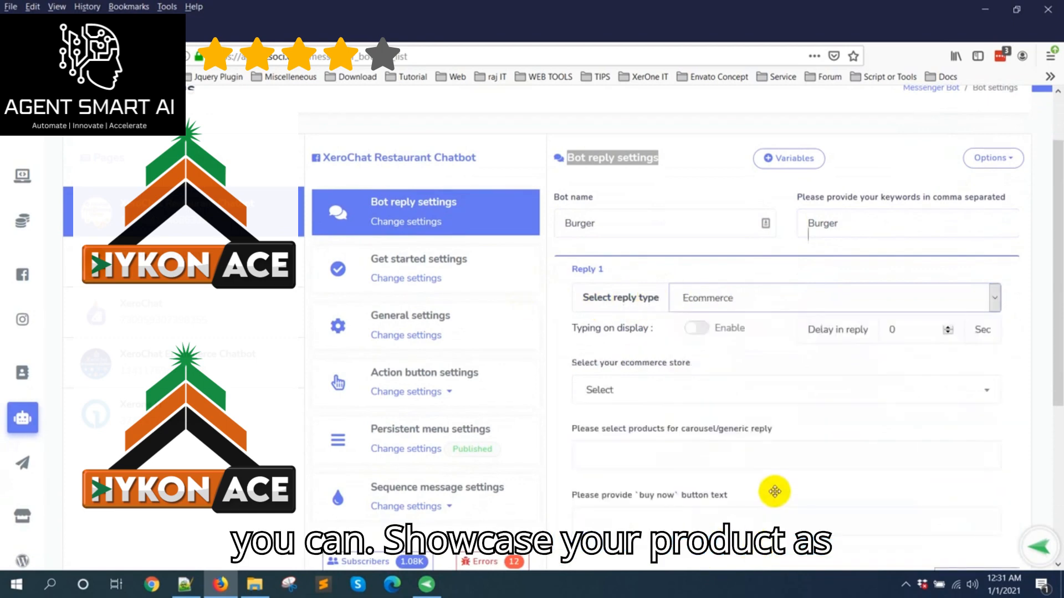
scroll(695, 458, "down", 2)
left_click(649, 319)
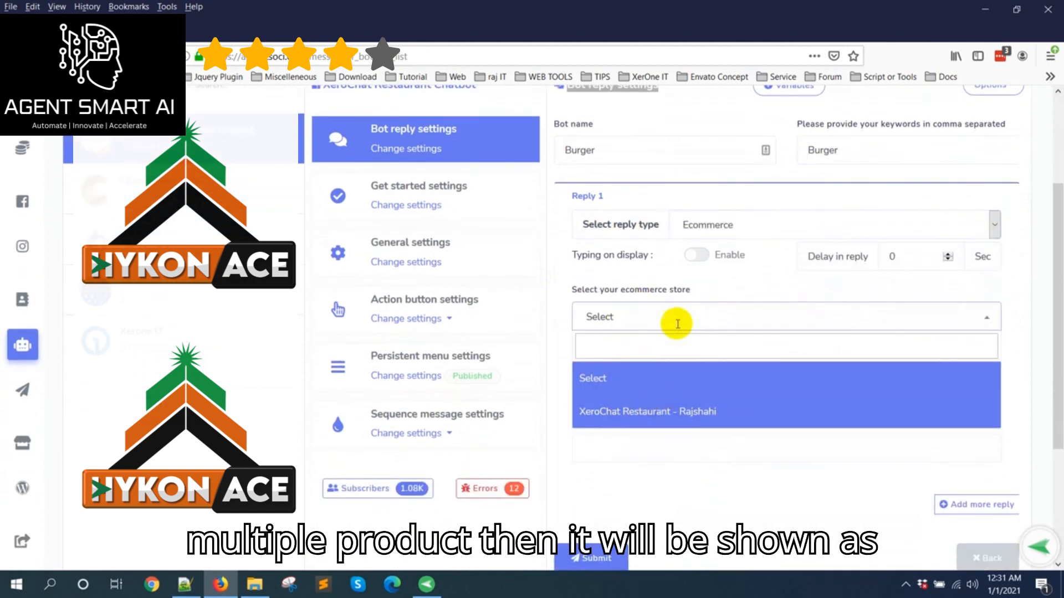
left_click(689, 412)
scroll(740, 394, "down", 2)
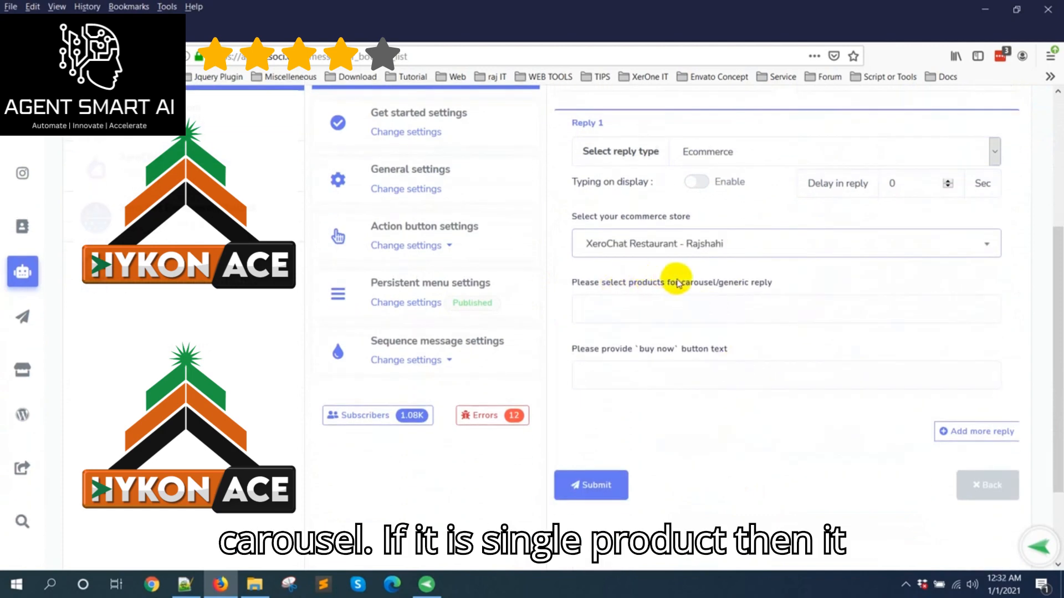
Add Beef Burger, Chicken Burger and Vegetable Burger as the products for the carousel reply.
left_click(736, 320)
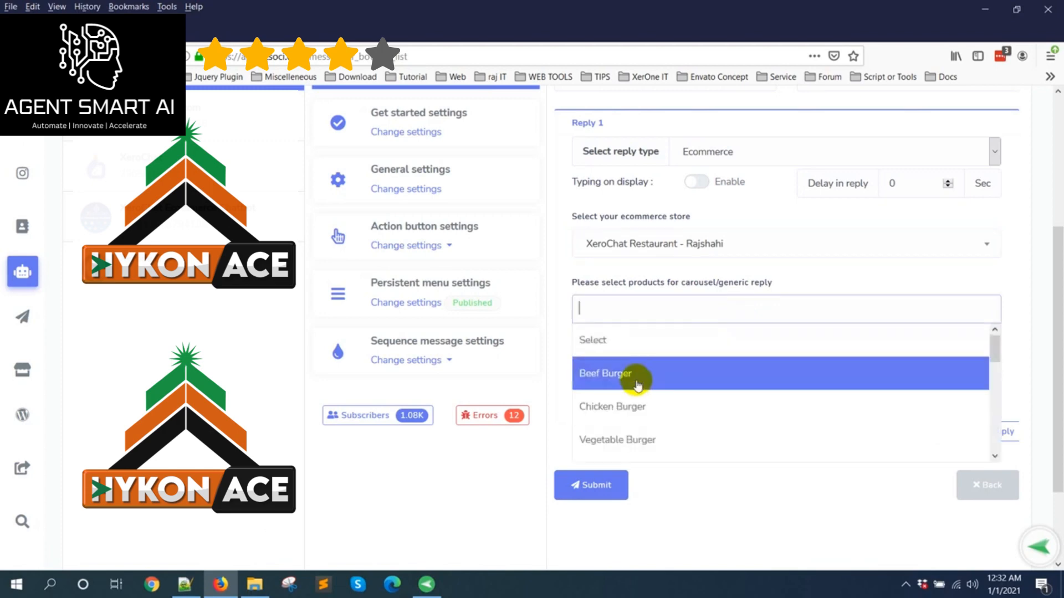
left_click(665, 375)
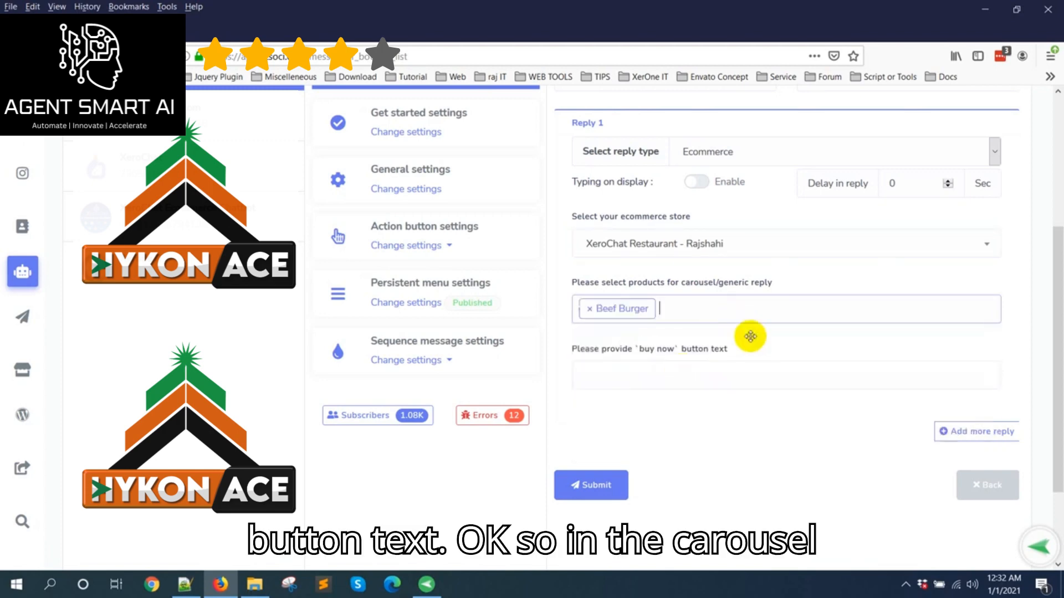
left_click(779, 308)
left_click(637, 404)
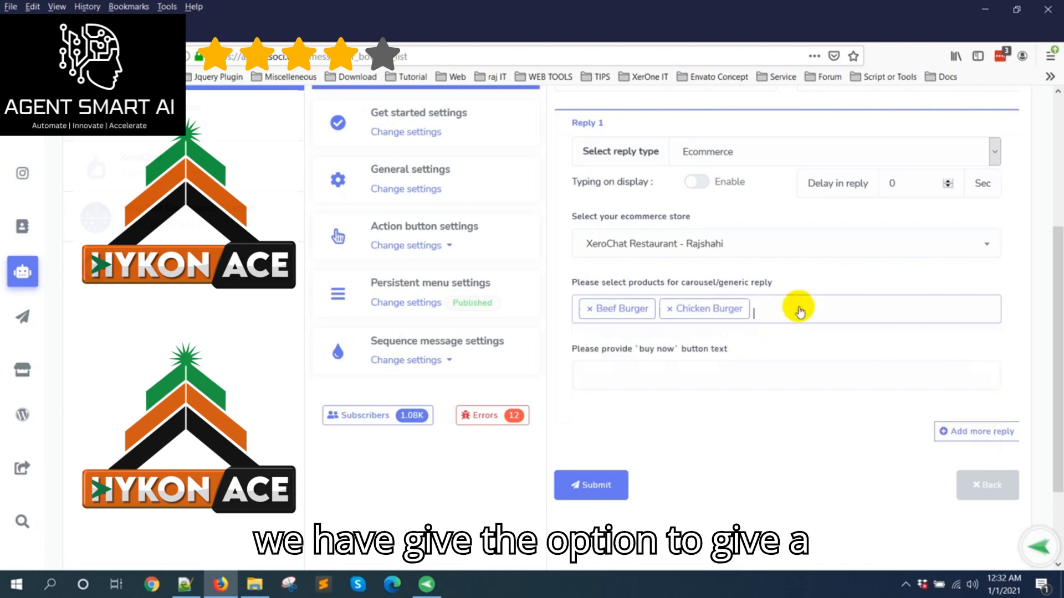
left_click(795, 308)
left_click(629, 438)
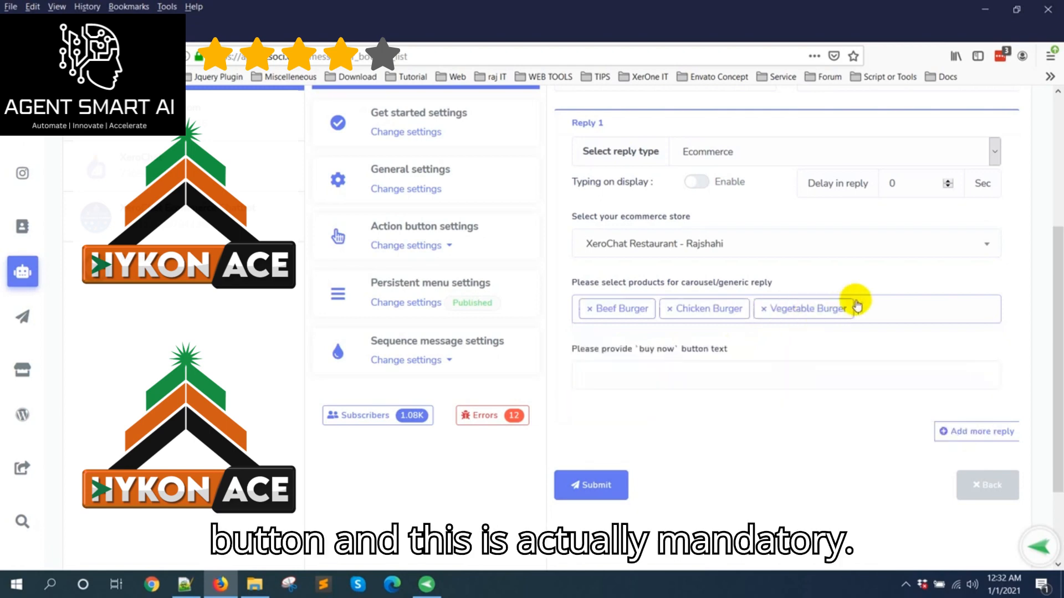
left_click(874, 306)
scroll(788, 368, "down", 3)
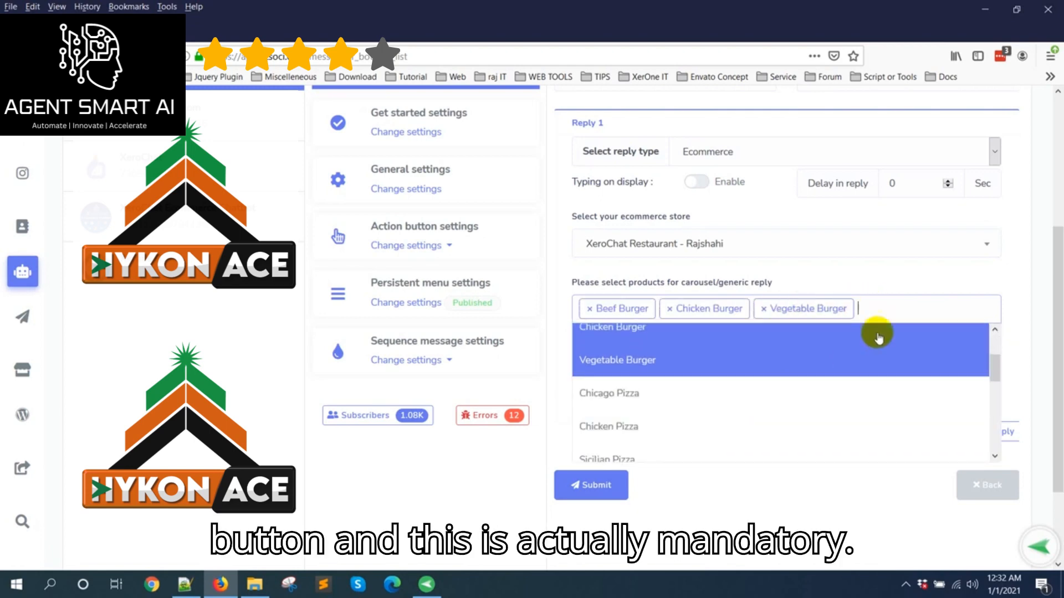
left_click(916, 306)
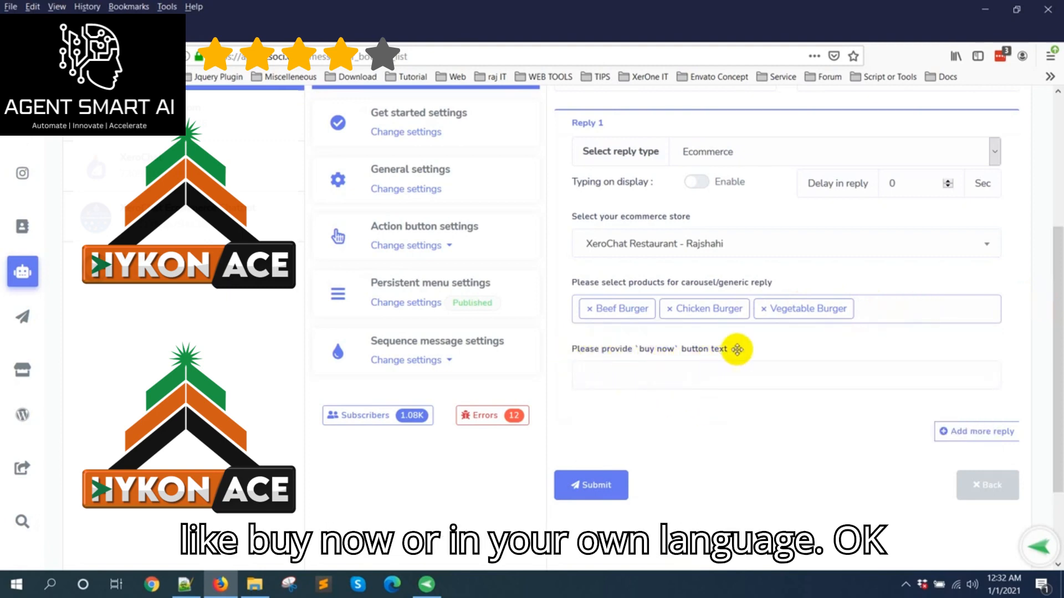
Set the buy button text to Buy Now and submit the Burger bot reply.
left_click(687, 376)
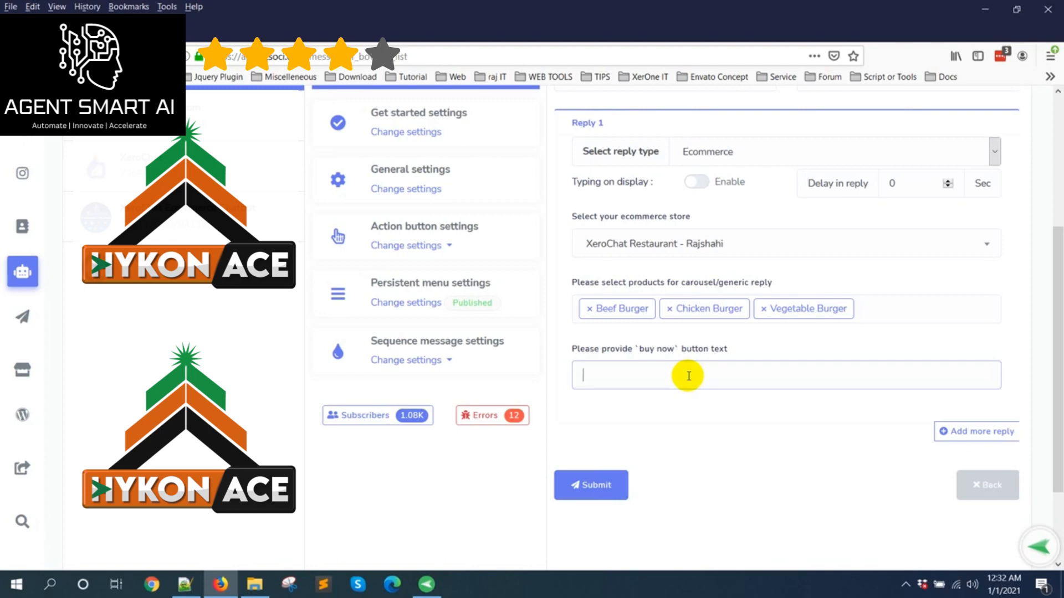
type("Buy Now")
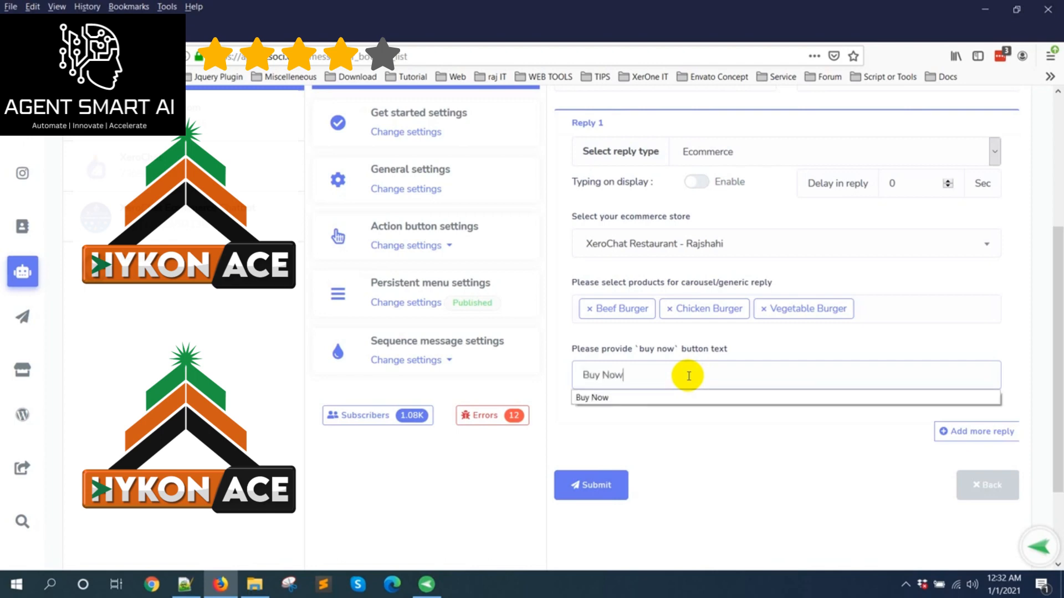
left_click(649, 397)
left_click(601, 490)
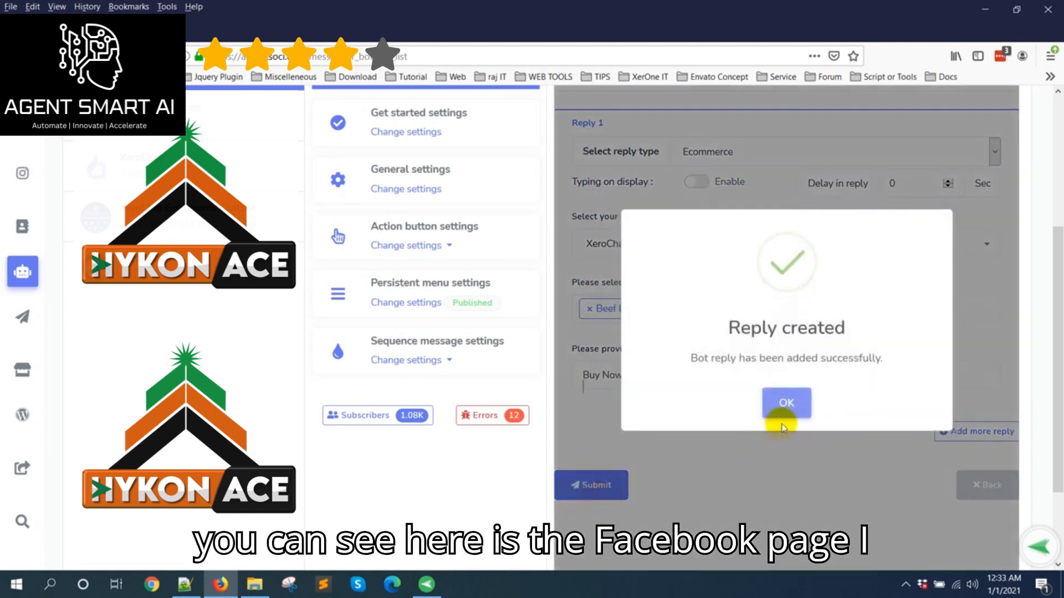
left_click(786, 403)
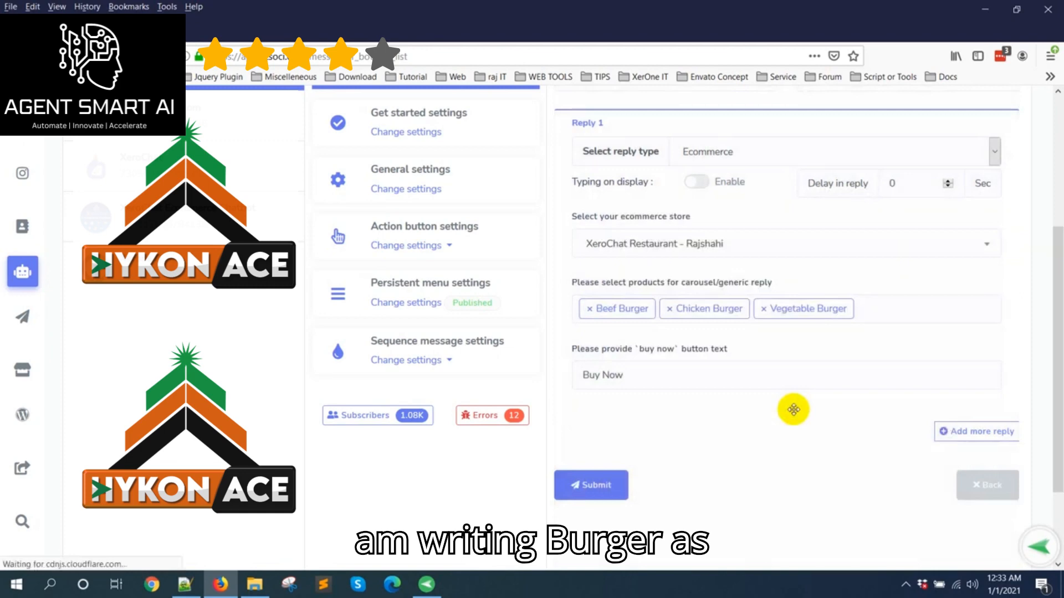
Switch to the Screen Mirroring window and check the chatbot's reply to the Burger keyword in the Messenger chat.
scroll(793, 412, "down", 2)
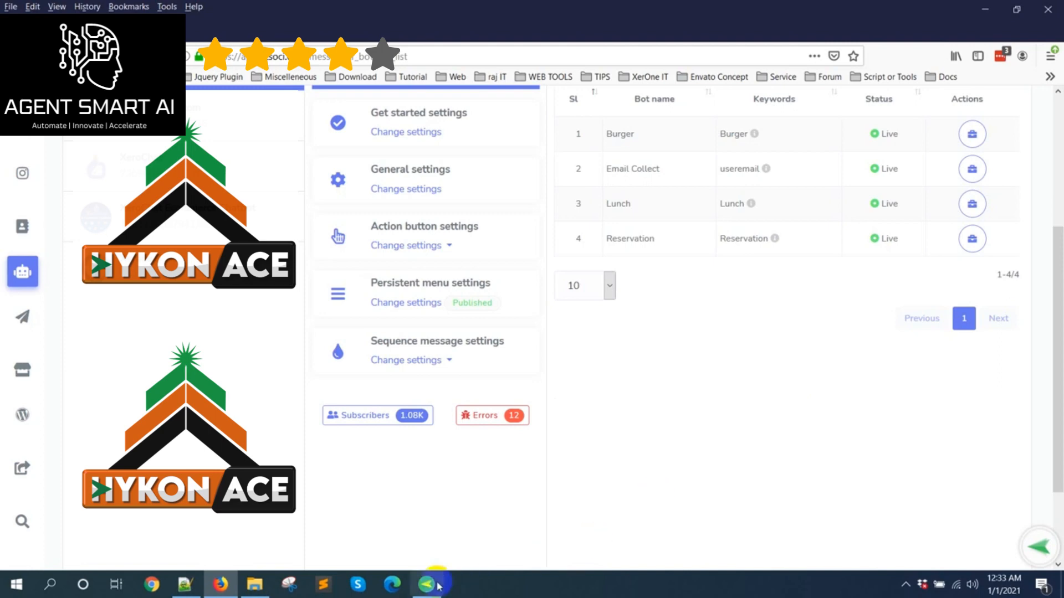
left_click(427, 596)
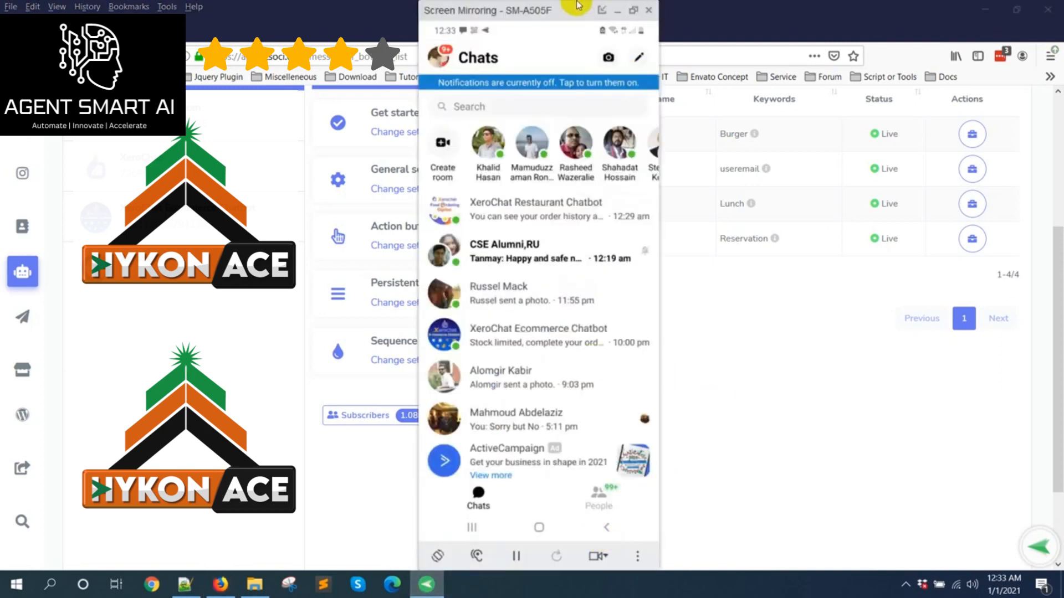
left_click_drag(818, 37, 824, 37)
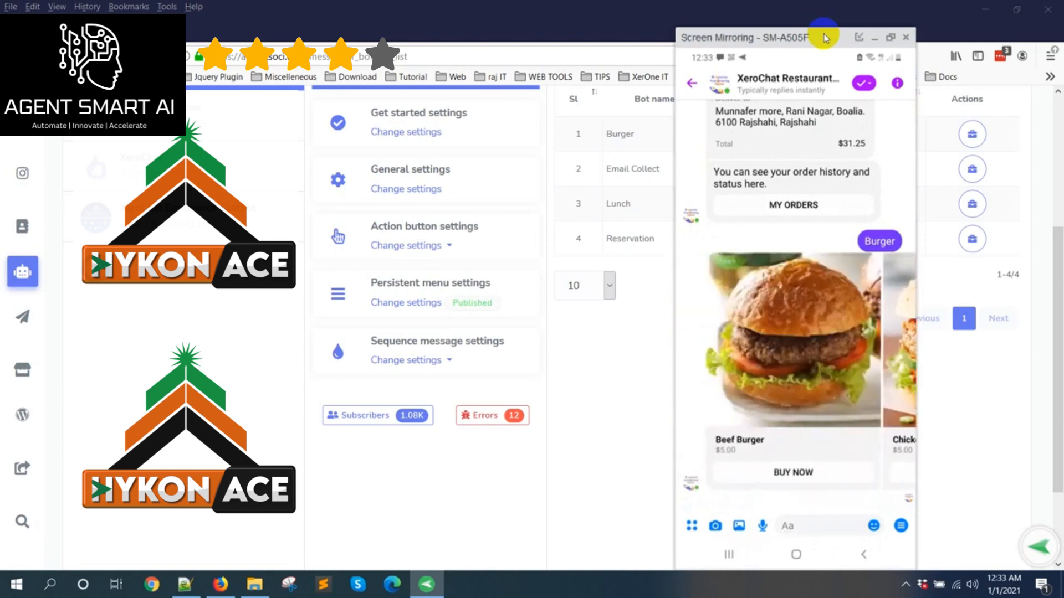
Return to the bot settings in the browser and add a new bot reply named Pizza with the keyword Pizza.
left_click(609, 379)
scroll(608, 379, "up", 5)
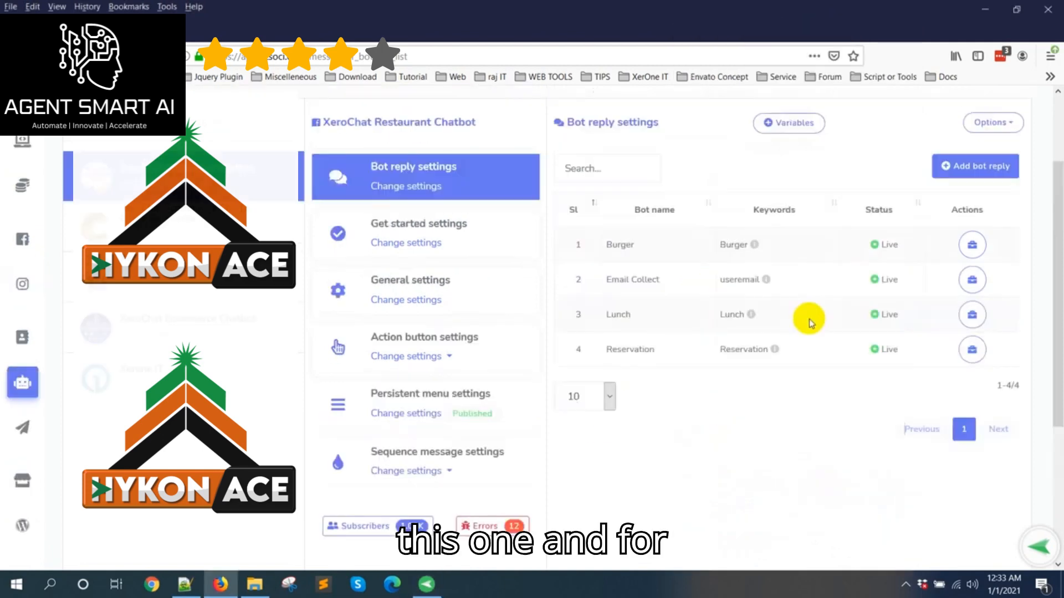
left_click(973, 272)
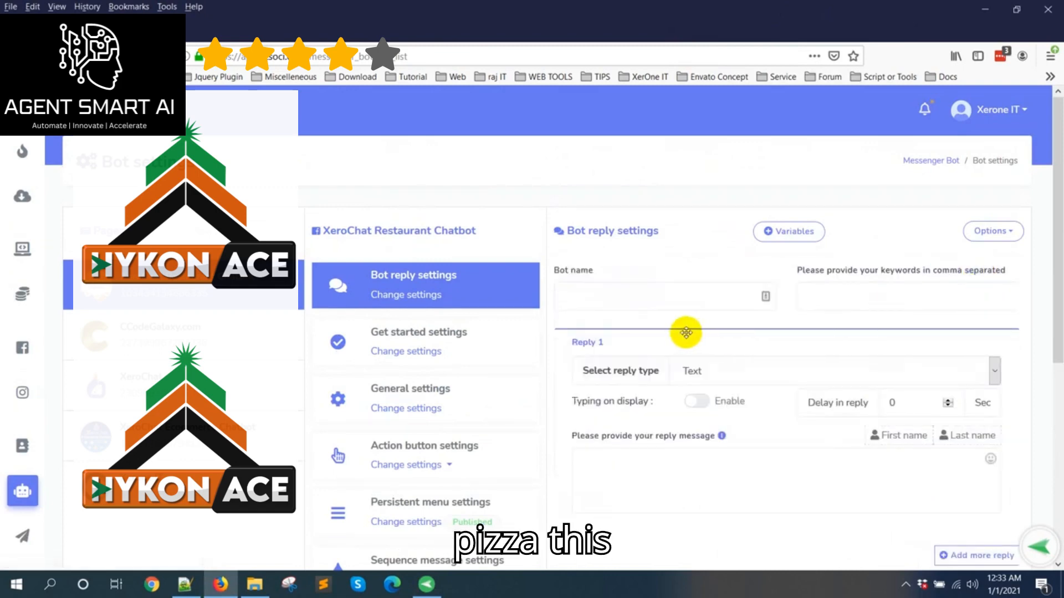
left_click(662, 289)
type("Pizza")
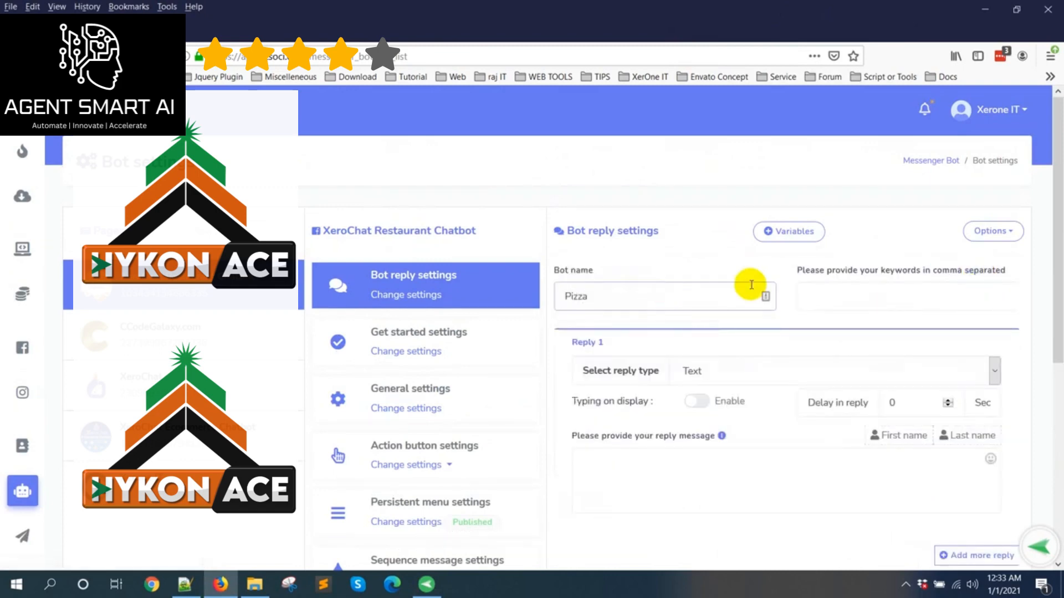
left_click(833, 294)
type("P")
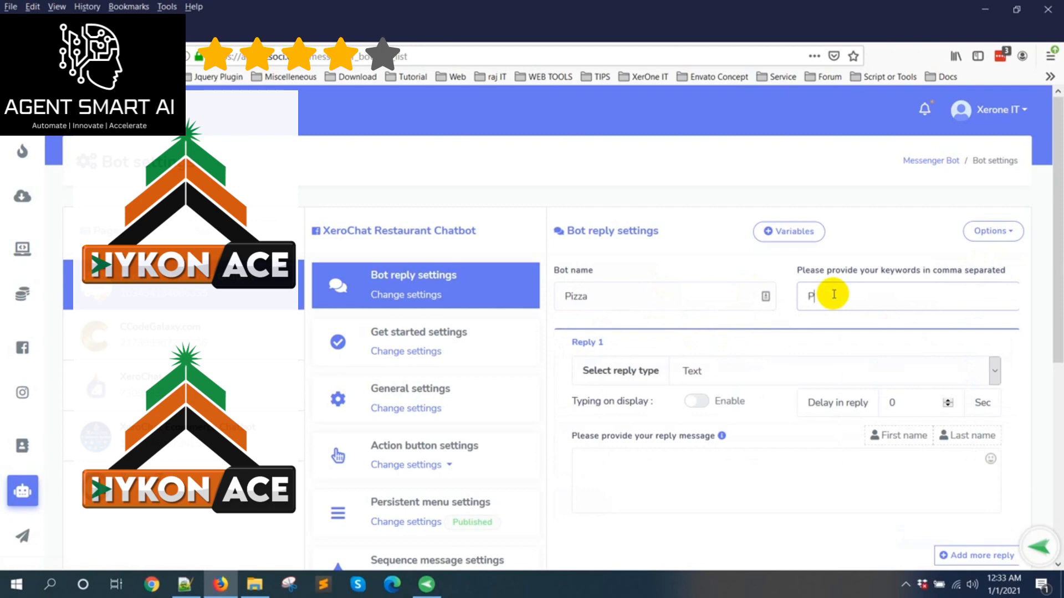
type("izza")
Make Reply 1 of the Pizza bot an Ecommerce reply using the store XeroChat Restaurant - Rajshahi.
scroll(750, 318, "down", 3)
left_click(766, 225)
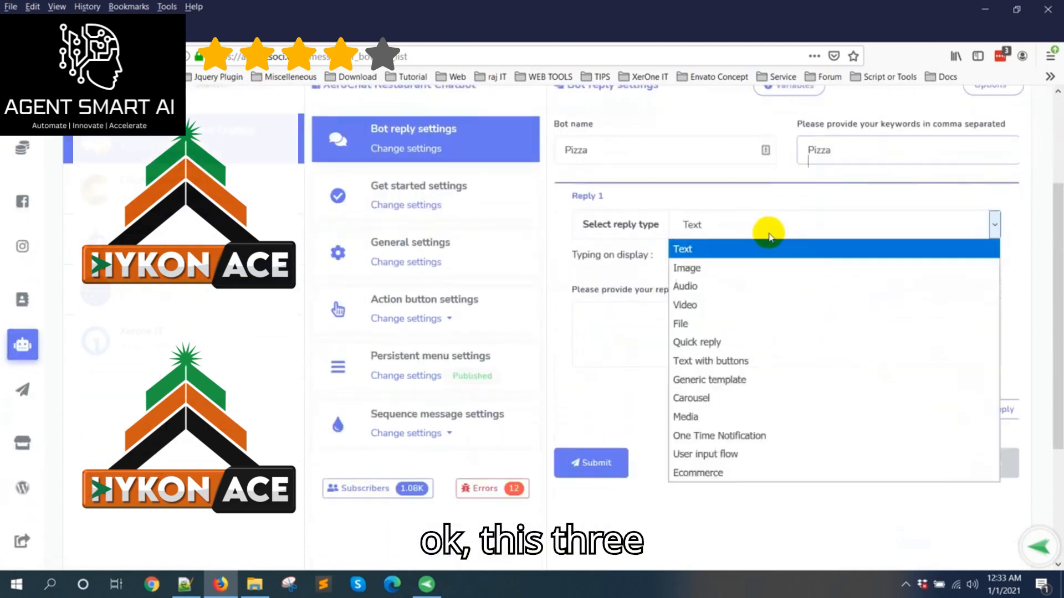
left_click(704, 476)
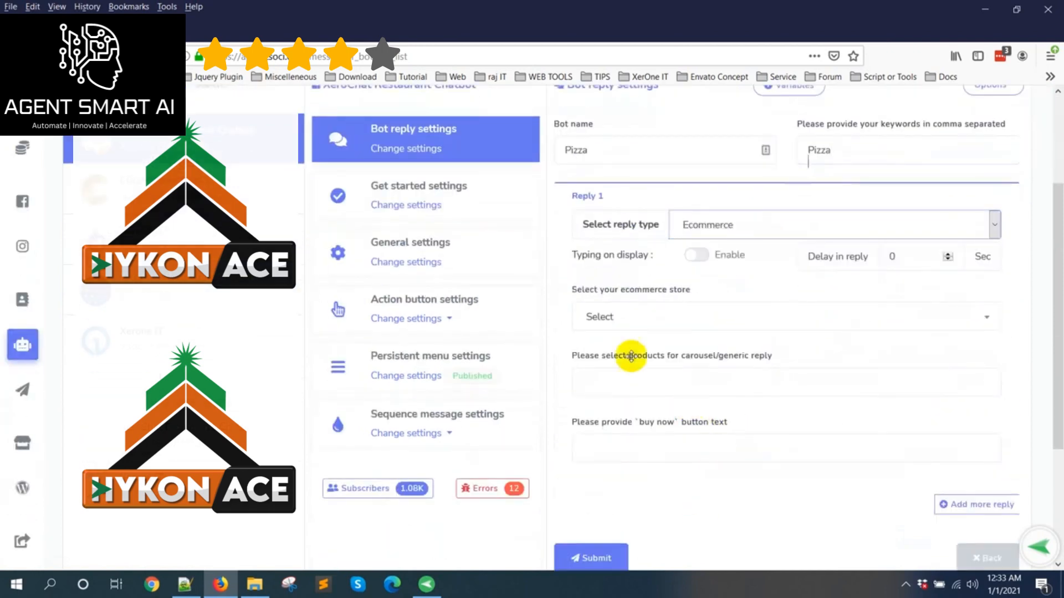
left_click(646, 320)
left_click(634, 411)
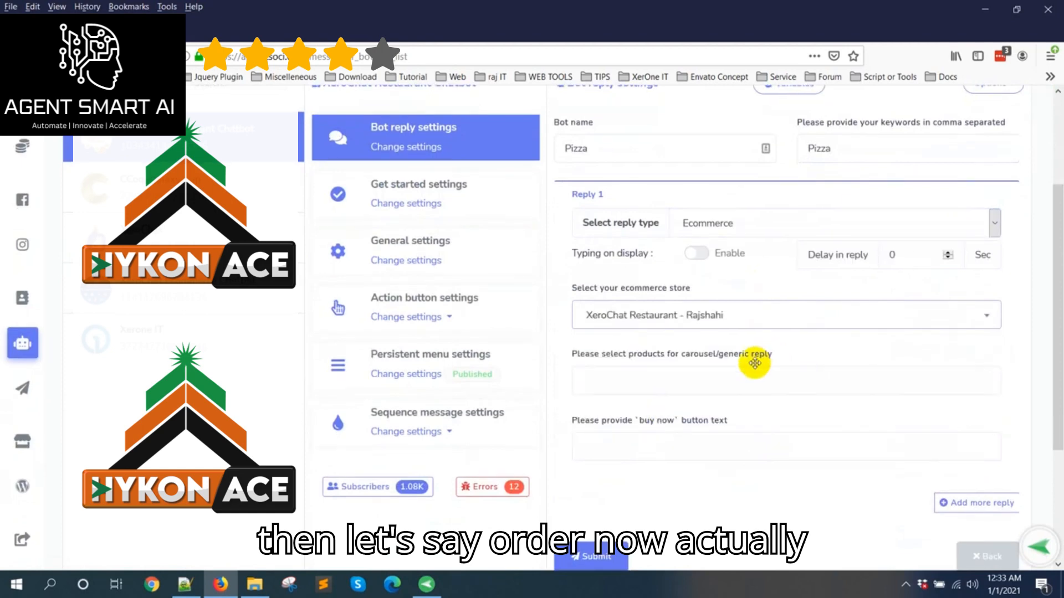
Add Chicago Pizza, Chicken Pizza and Sicilian Pizza as the products for the carousel reply.
scroll(636, 318, "down", 2)
left_click(640, 320)
scroll(653, 403, "down", 2)
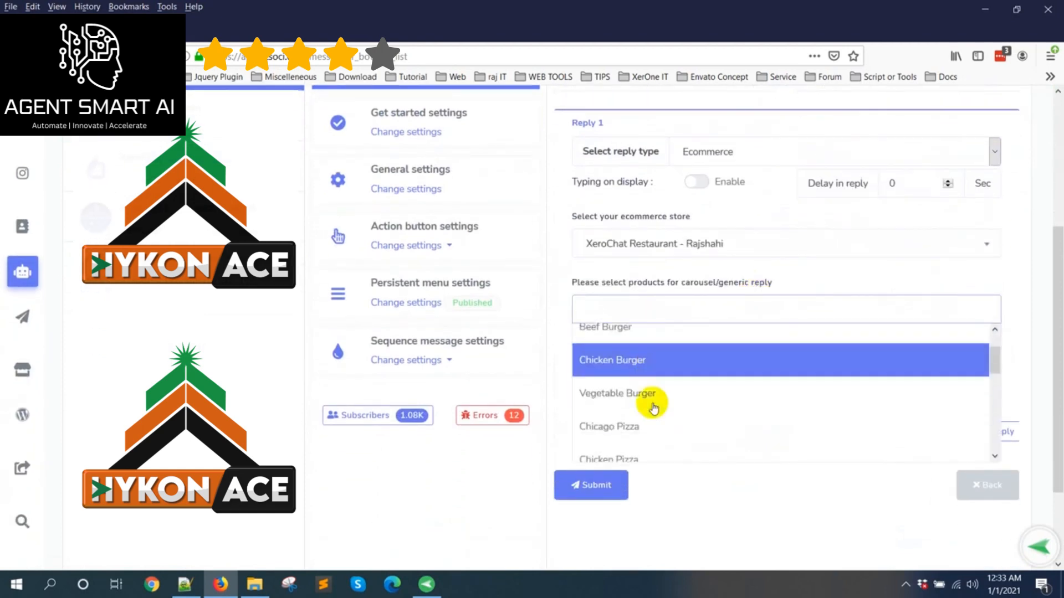
left_click(653, 404)
left_click(754, 309)
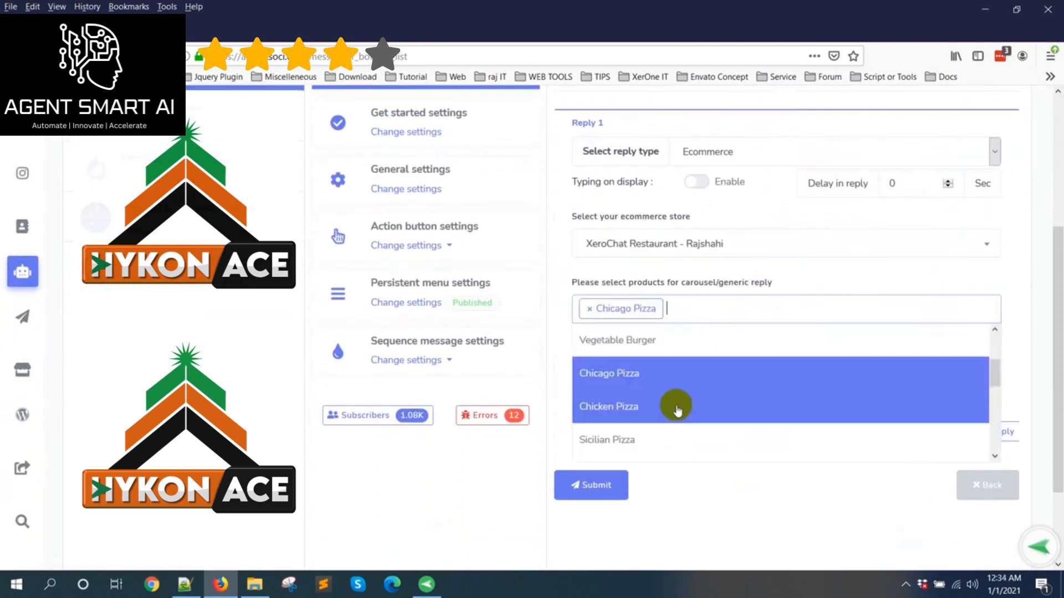
left_click(647, 437)
left_click(782, 310)
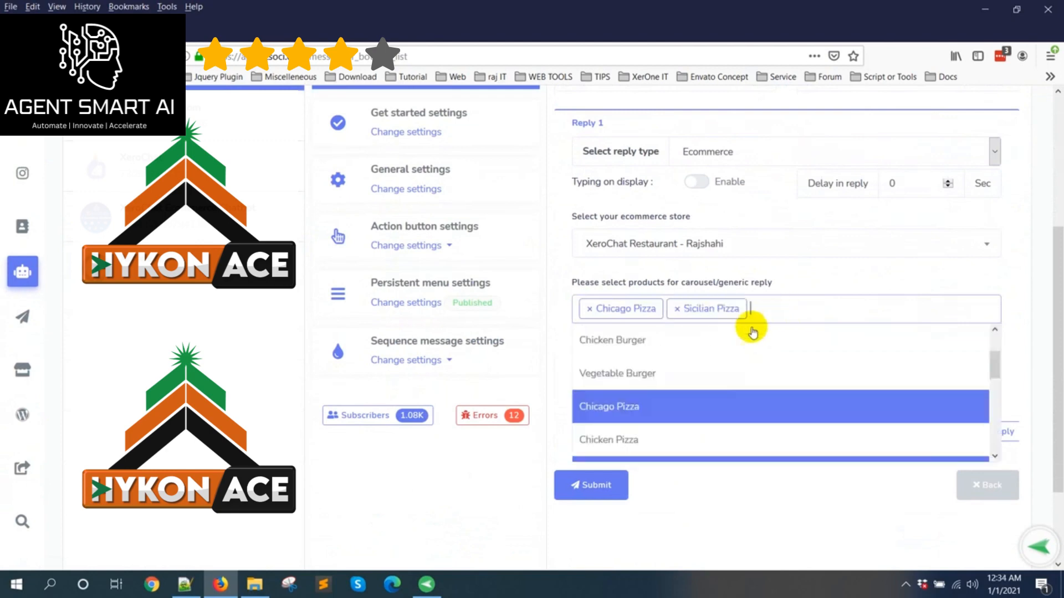
left_click(622, 434)
left_click(864, 308)
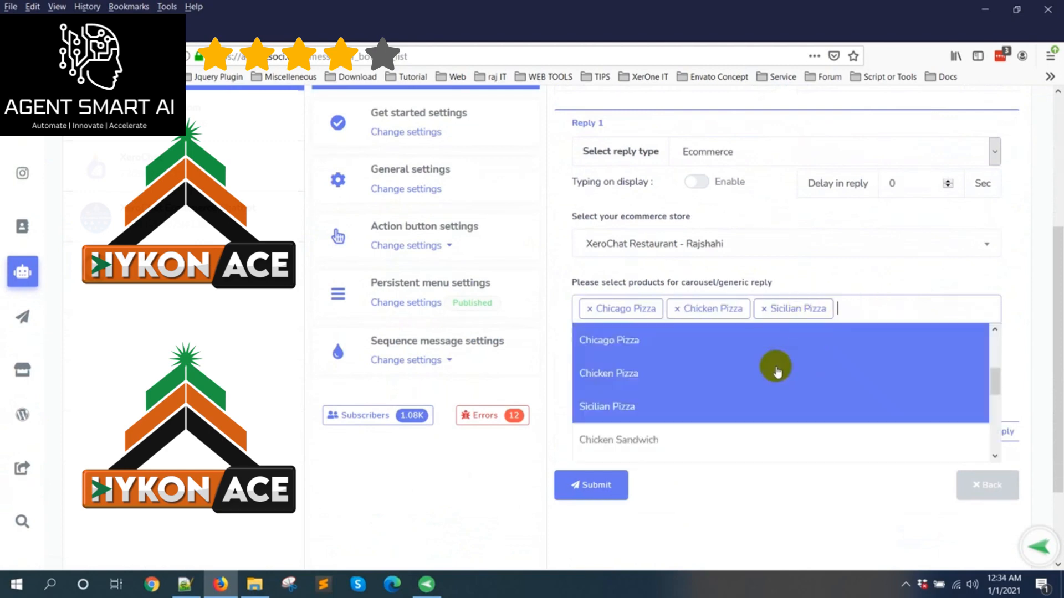
scroll(774, 363, "down", 2)
scroll(786, 407, "up", 1)
scroll(787, 407, "up", 1)
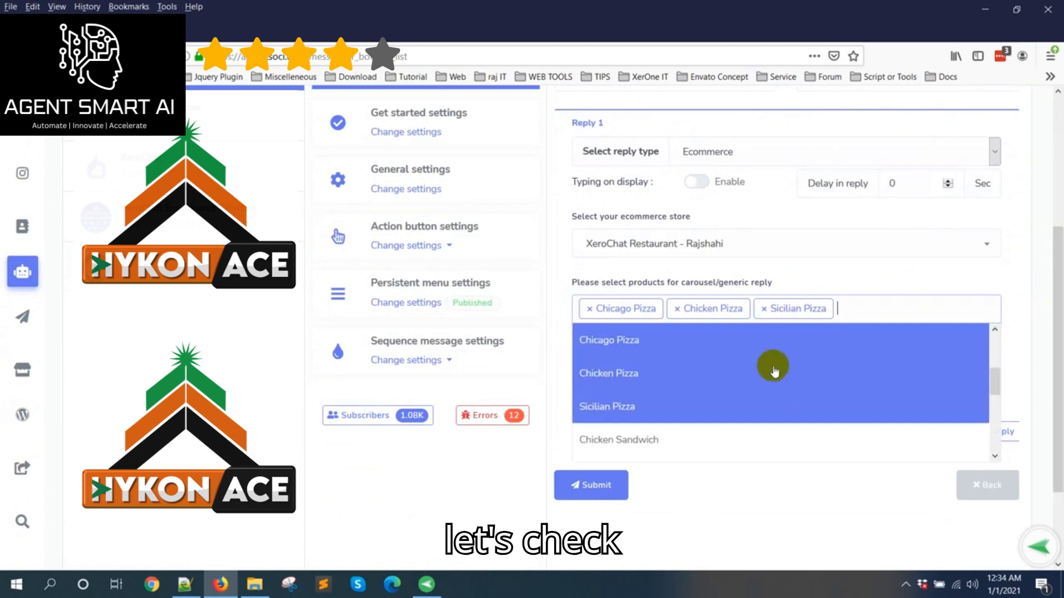
left_click(704, 510)
Set the buy button text to Order Now and submit the Pizza bot reply.
left_click(639, 370)
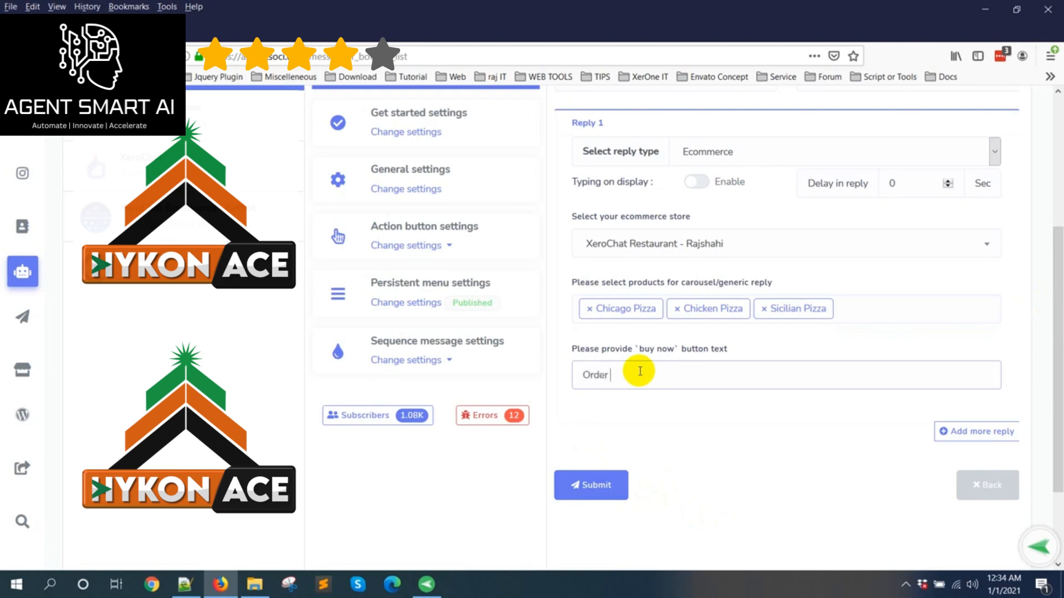
left_click(591, 499)
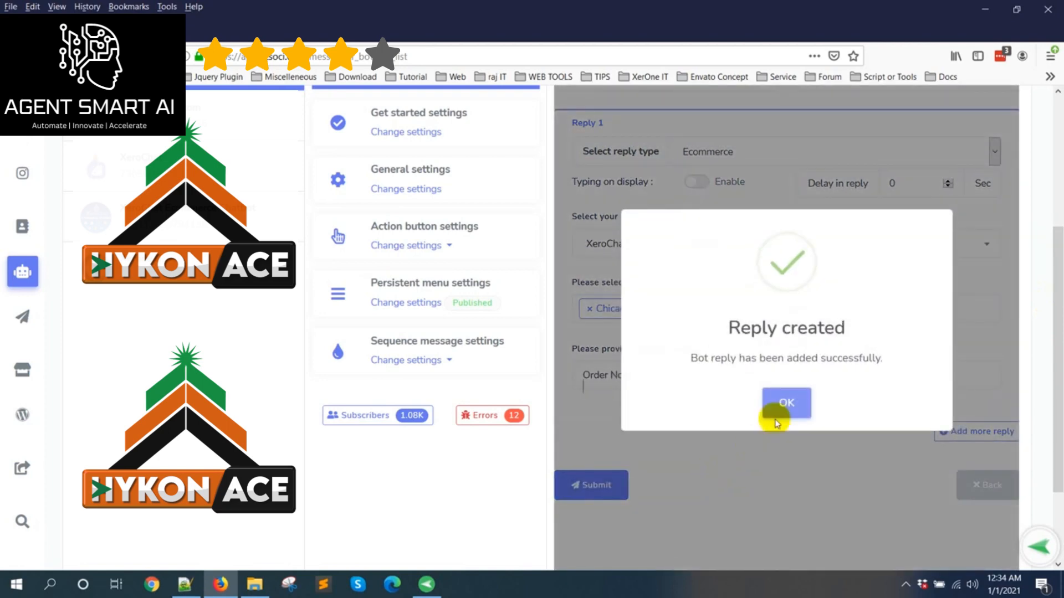
left_click(787, 402)
Switch to the Screen Mirroring window and send the keyword Pizza to the restaurant chatbot in Messenger.
left_click(425, 586)
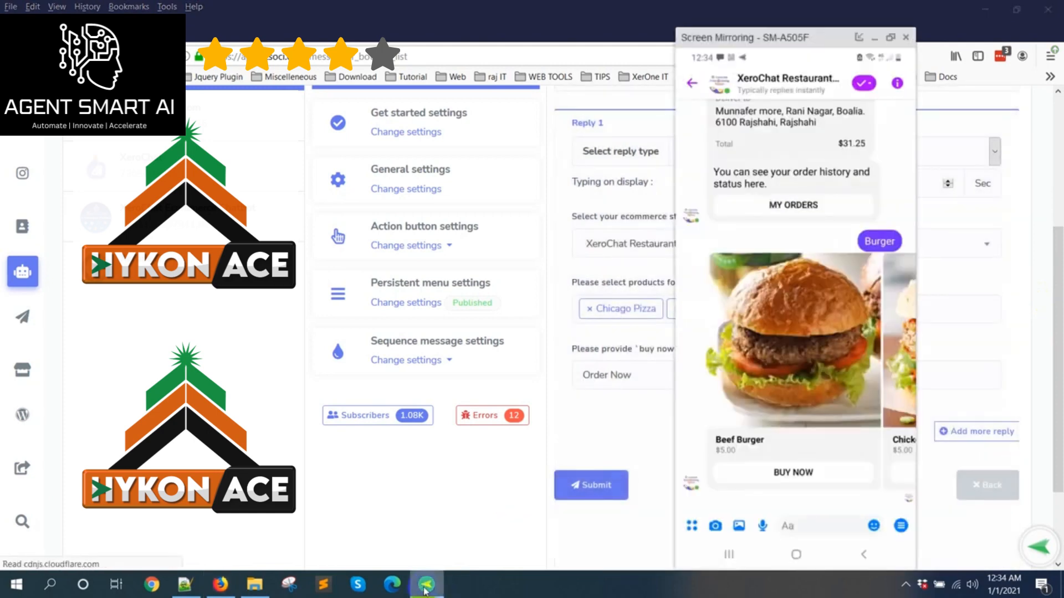
type("Pizza")
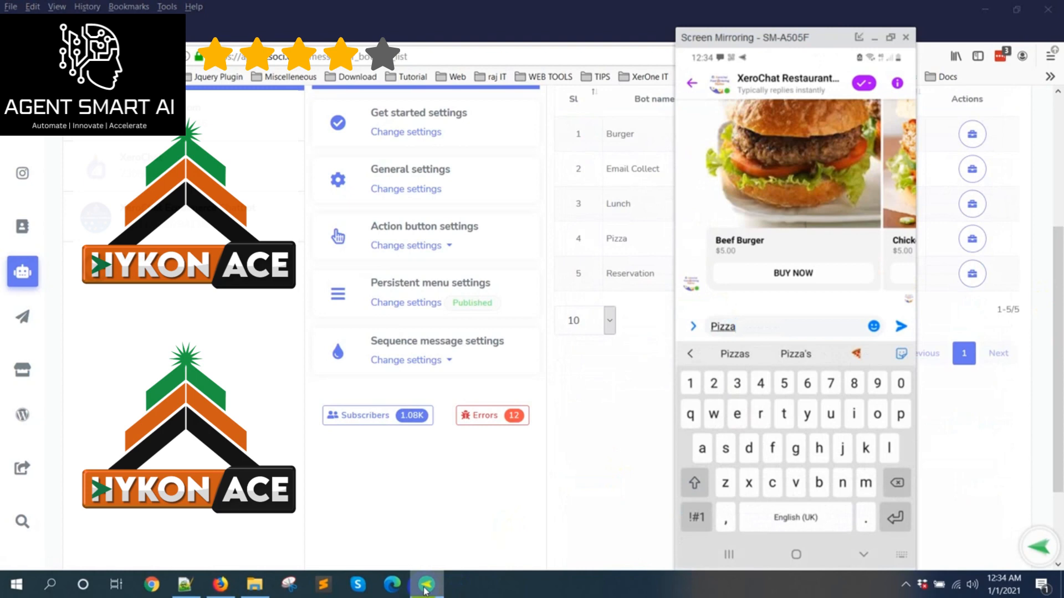
key("Return")
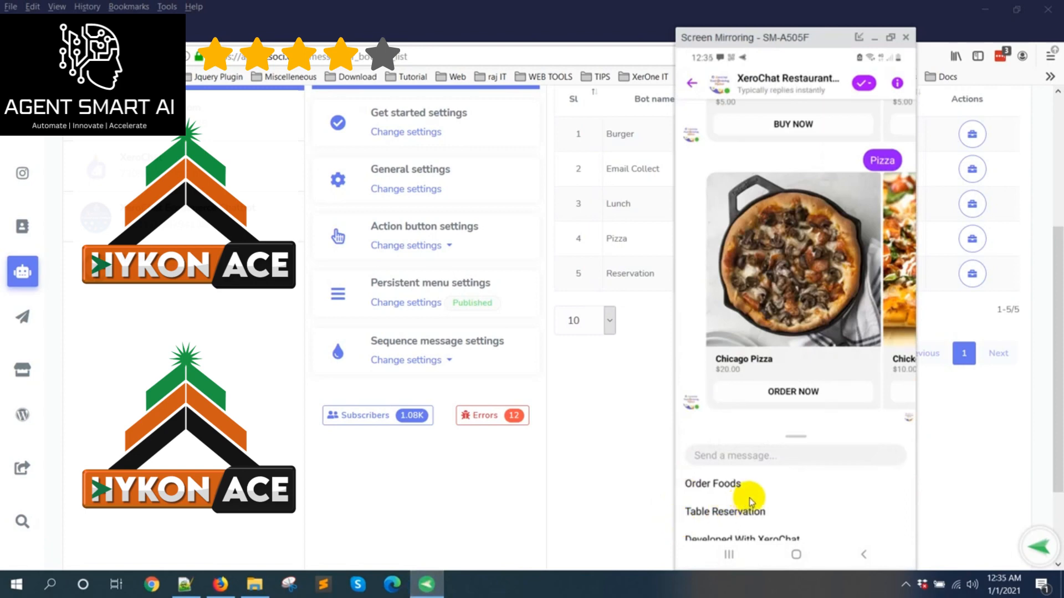
left_click(906, 585)
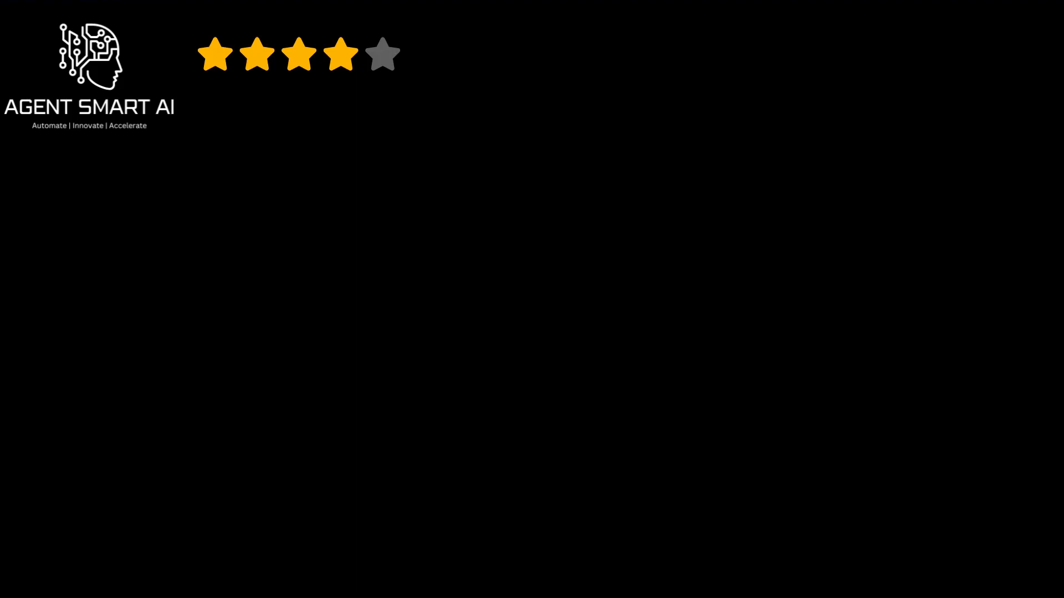